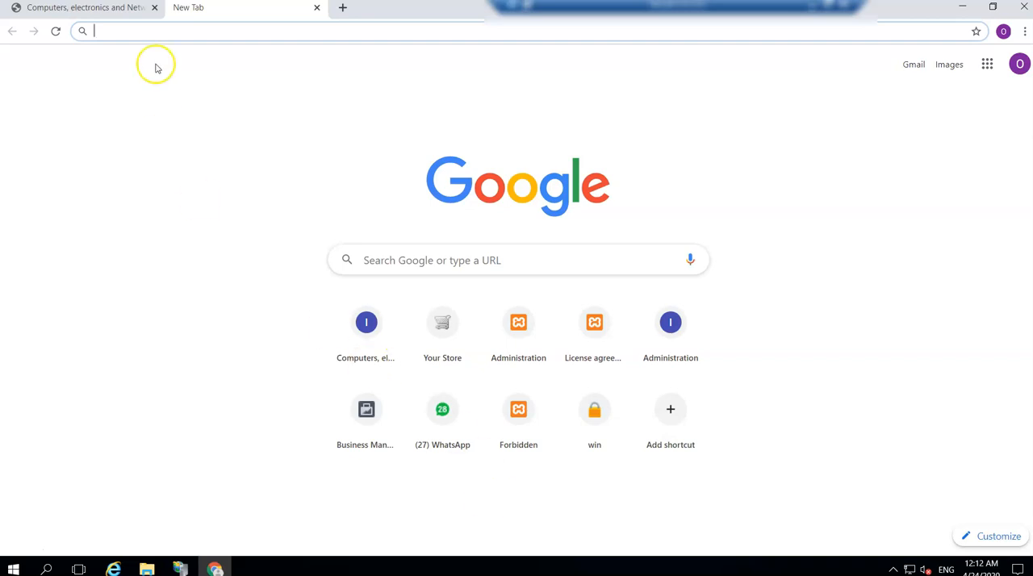
Reload the ikencomputers.com storefront to check its connection security before a certificate is installed.
left_click(121, 10)
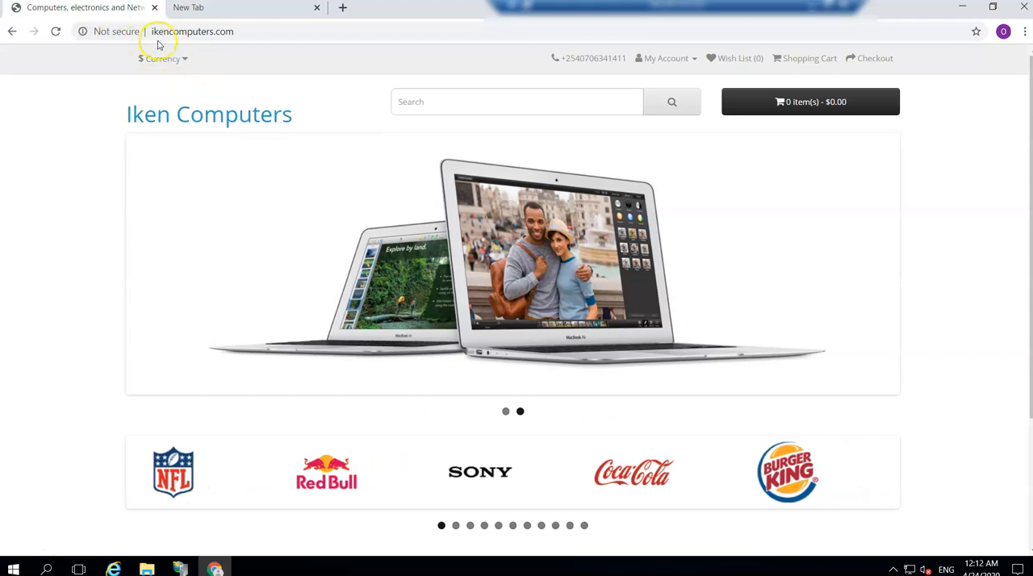
left_click(56, 32)
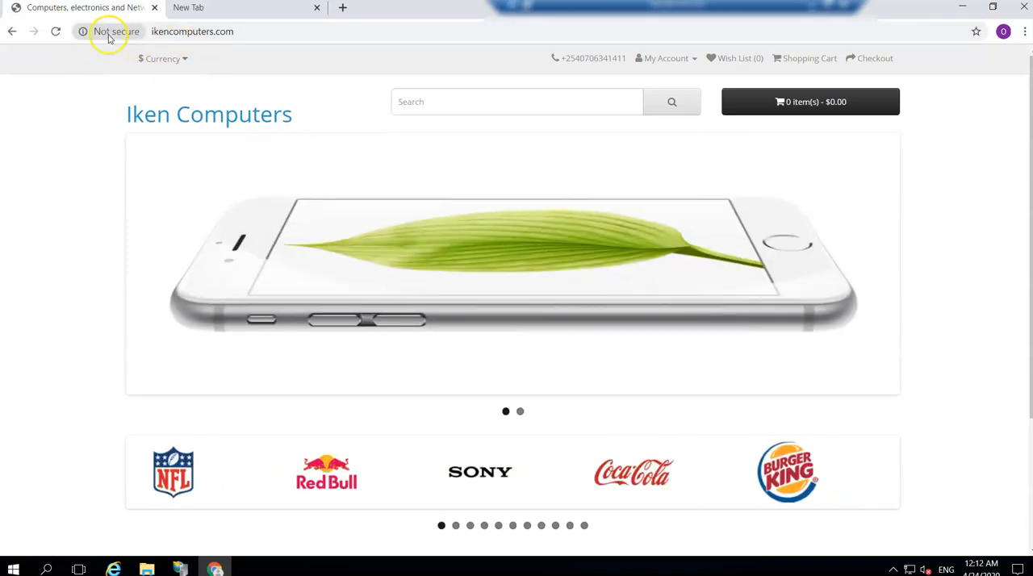
Open win-acme.com in the empty browser tab and download win-acme version 2.1.6.1.
left_click(208, 9)
left_click(120, 33)
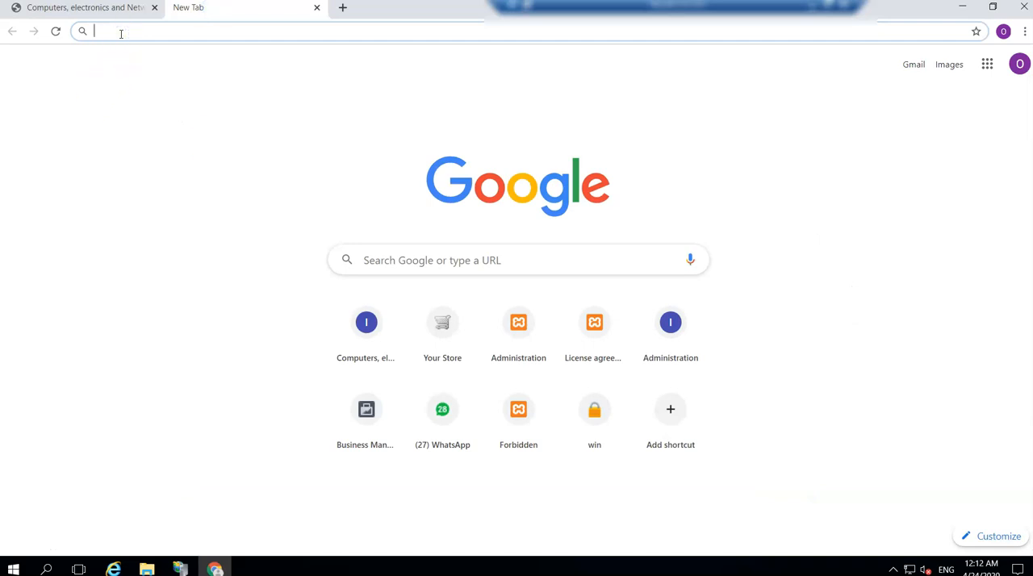
type("win")
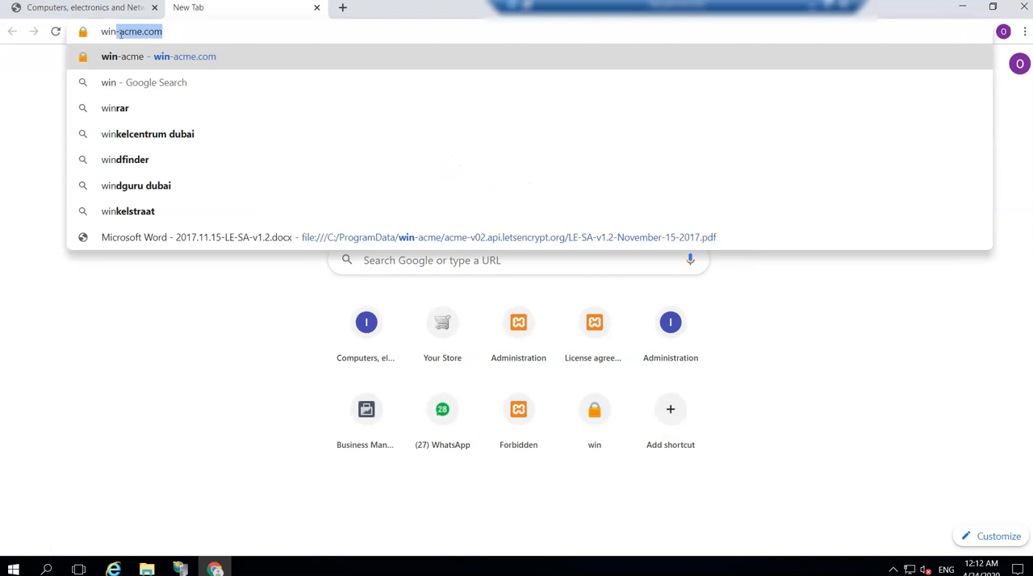
key("Return")
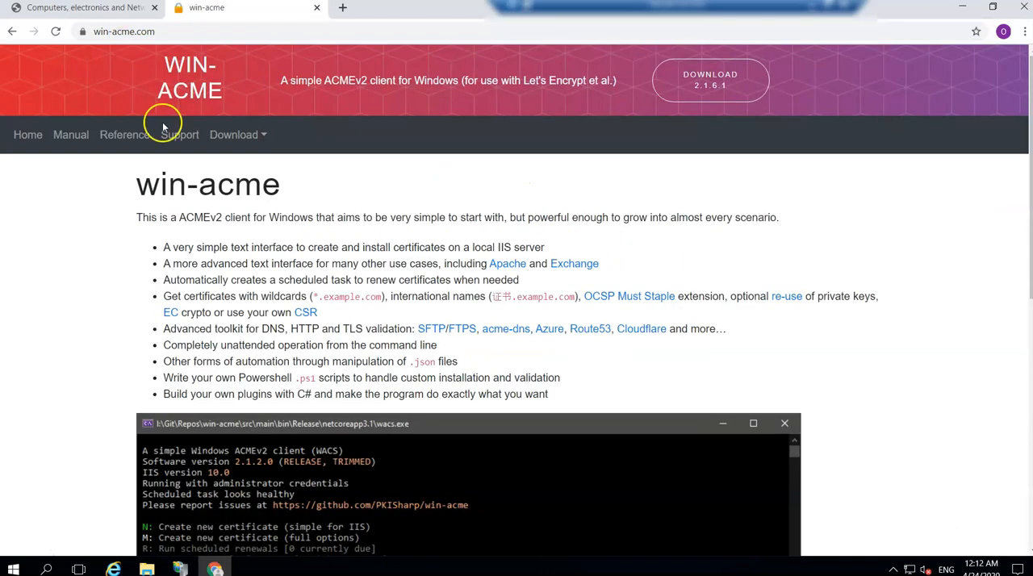
left_click(707, 90)
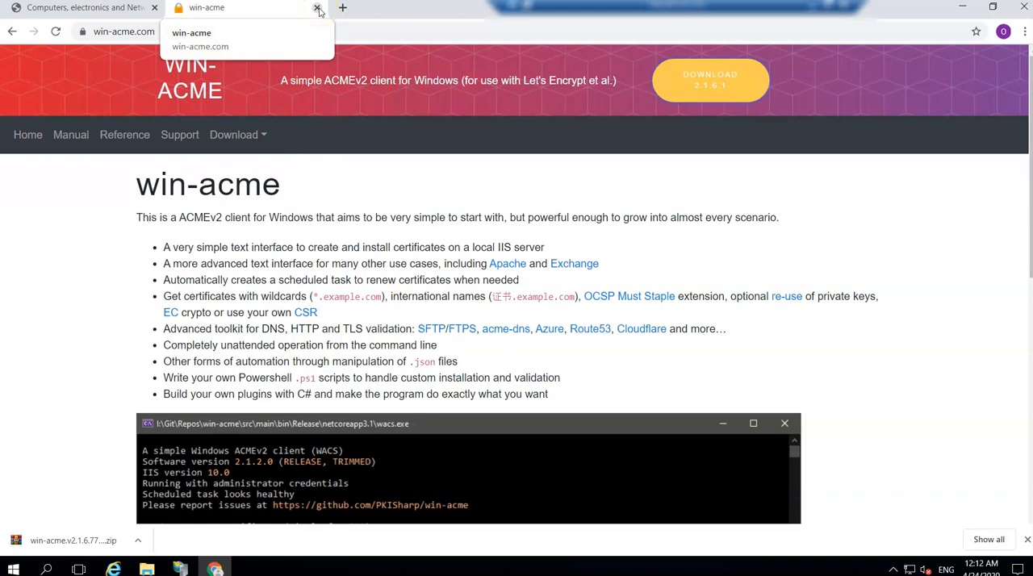
Show the downloaded win-acme zip in its folder and extract its contents directly into Downloads.
left_click(137, 540)
left_click(159, 495)
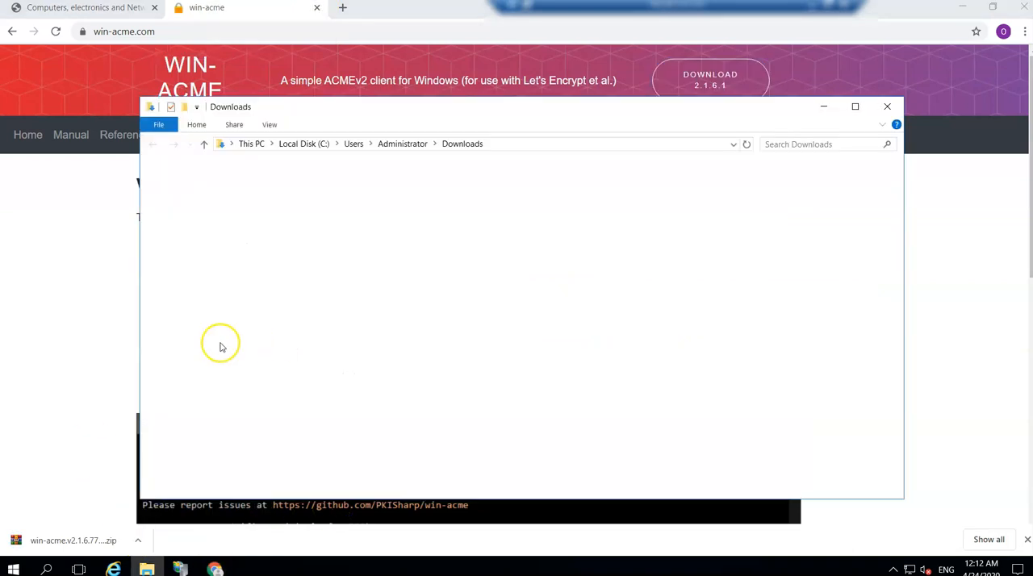
right_click(341, 186)
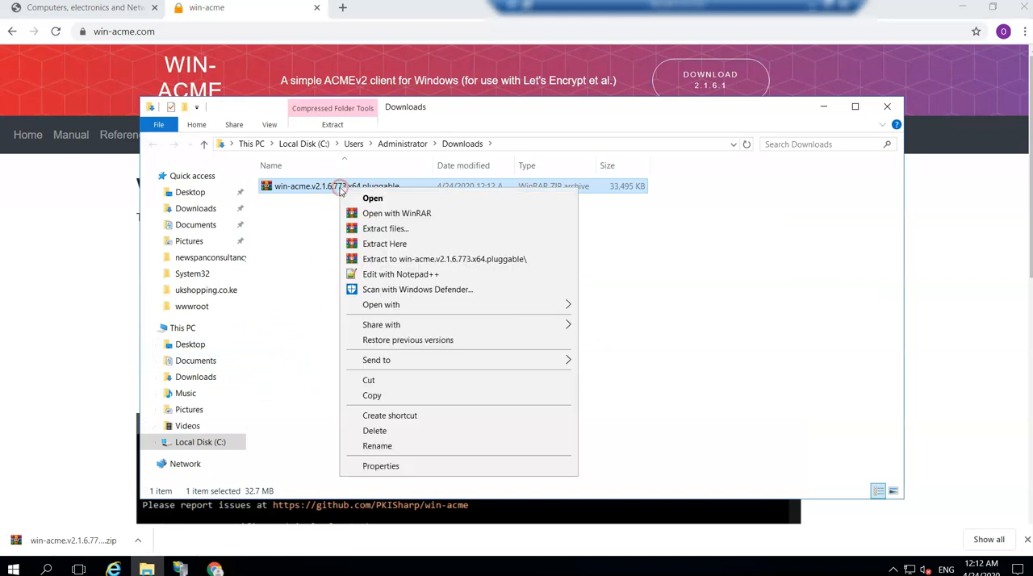
left_click(385, 245)
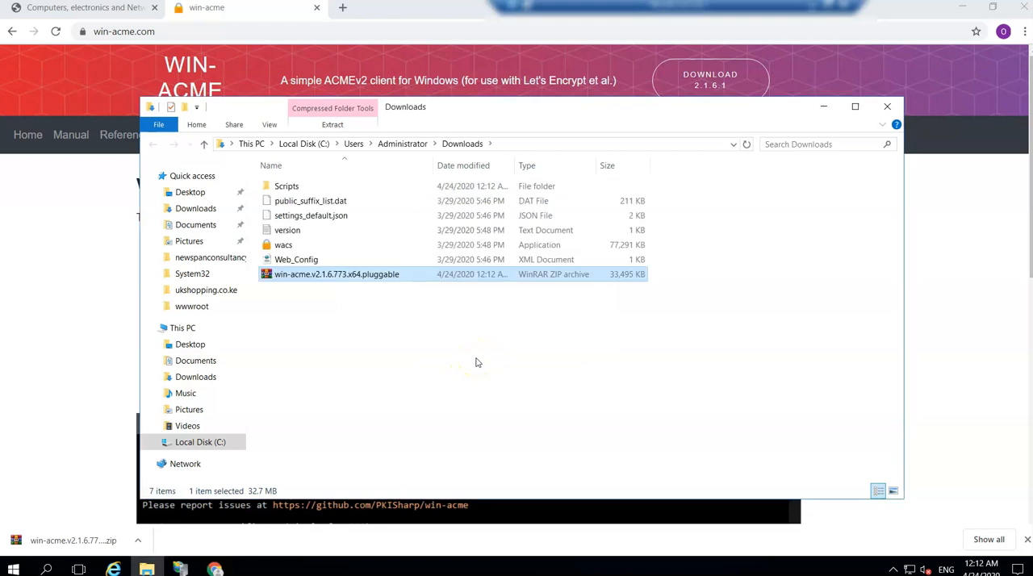
Launch the extracted wacs application and choose option N to create a new certificate (simple for IIS).
right_click(287, 246)
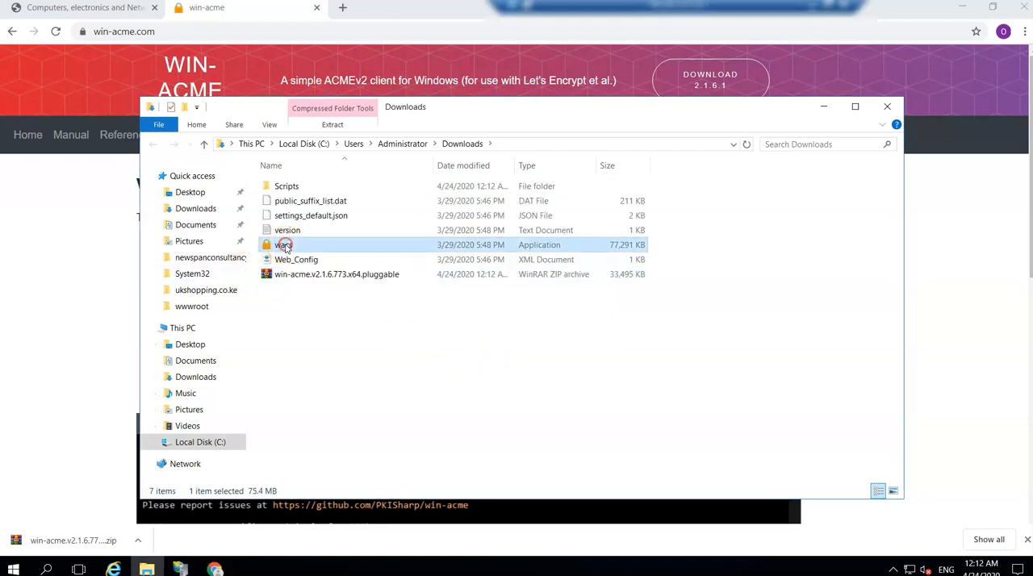
left_click(339, 251)
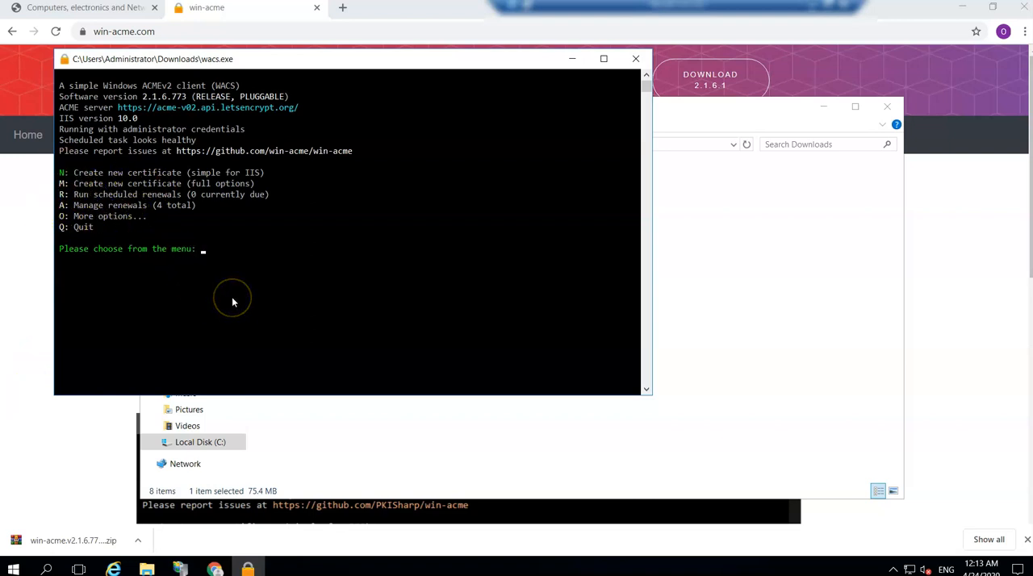
key("Return")
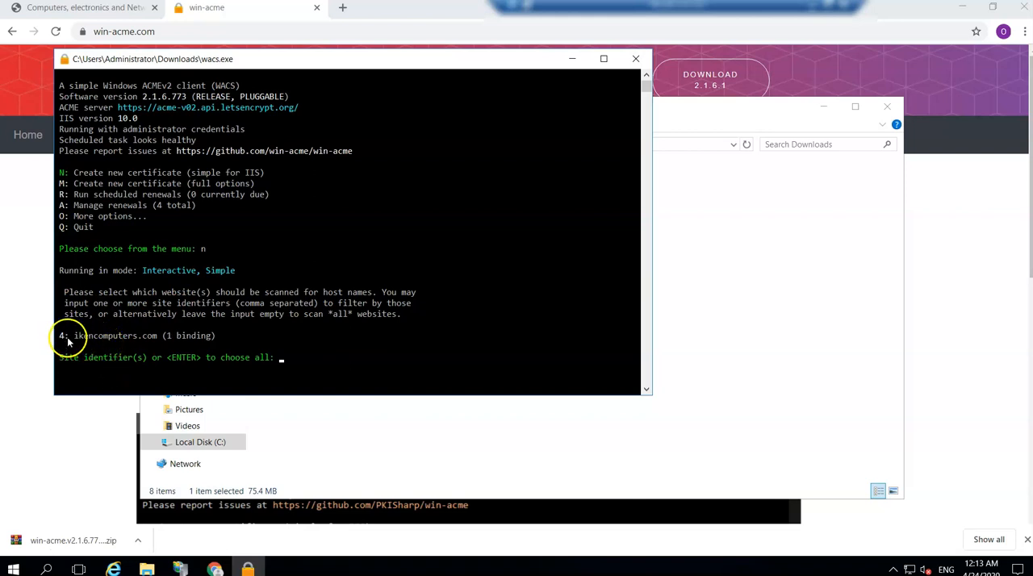
Request the certificate for site 4, ikencomputers.com, picking all bindings with option 3 and accepting the selection.
type("4")
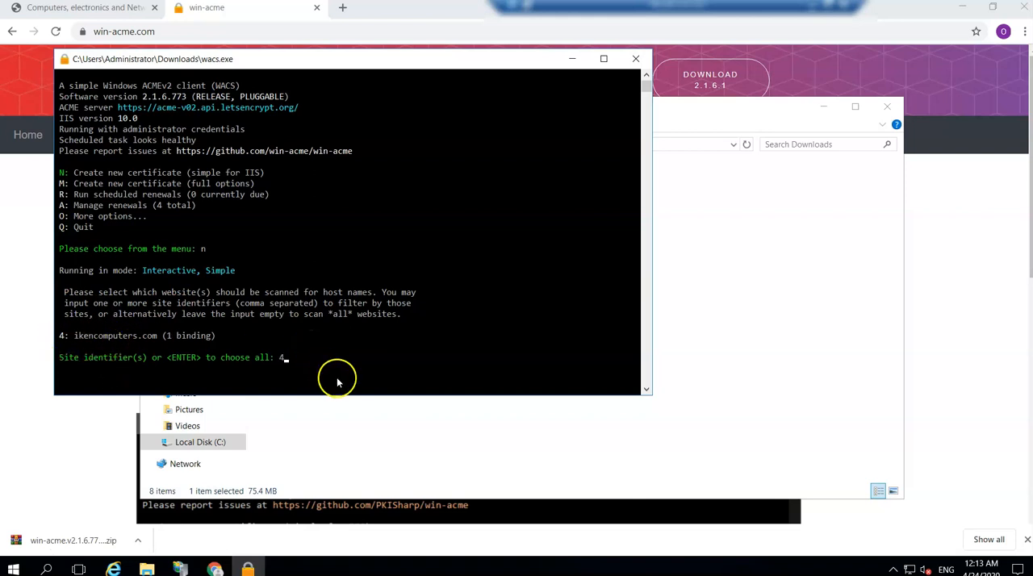
key("Return")
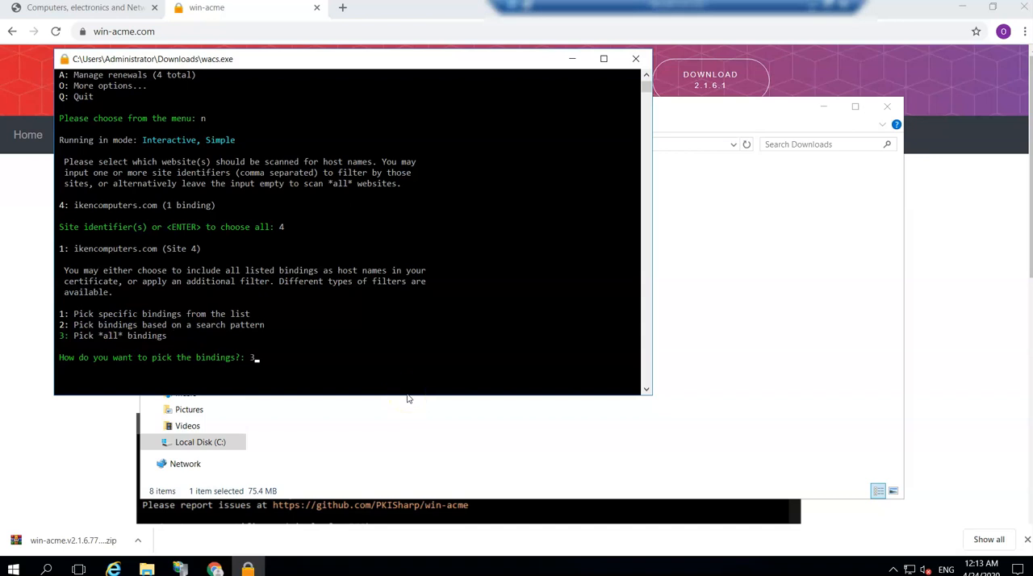
key("Return")
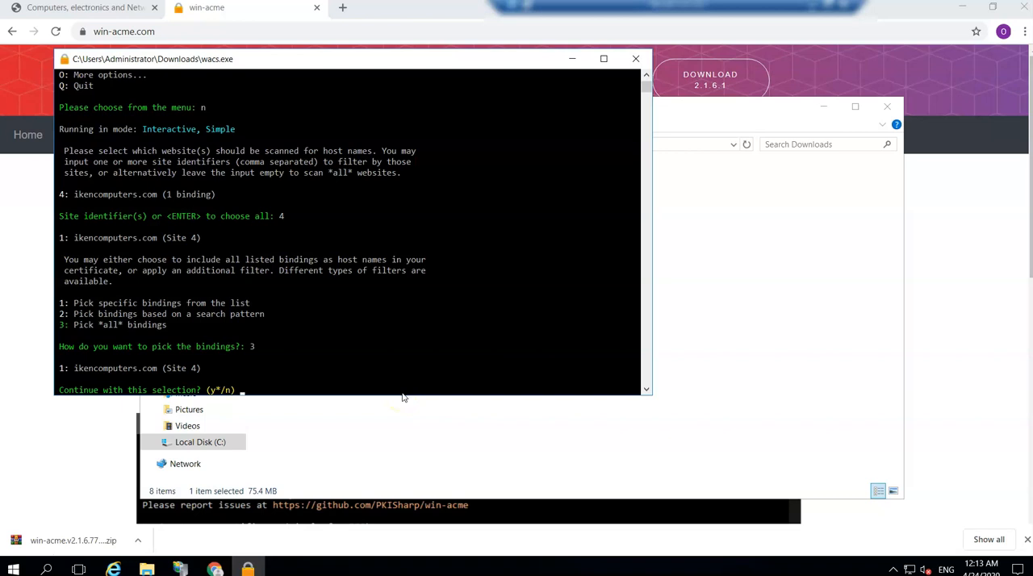
key("y")
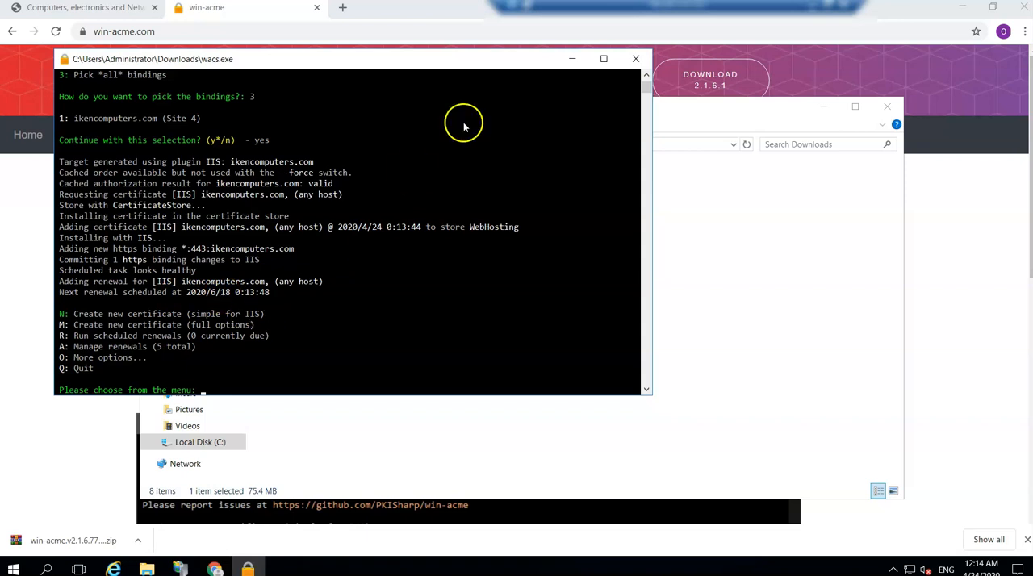
Minimize the console, switch to IIS Manager and inspect the SSL certificate assigned to the https binding of ikencomputers.com.
left_click(573, 58)
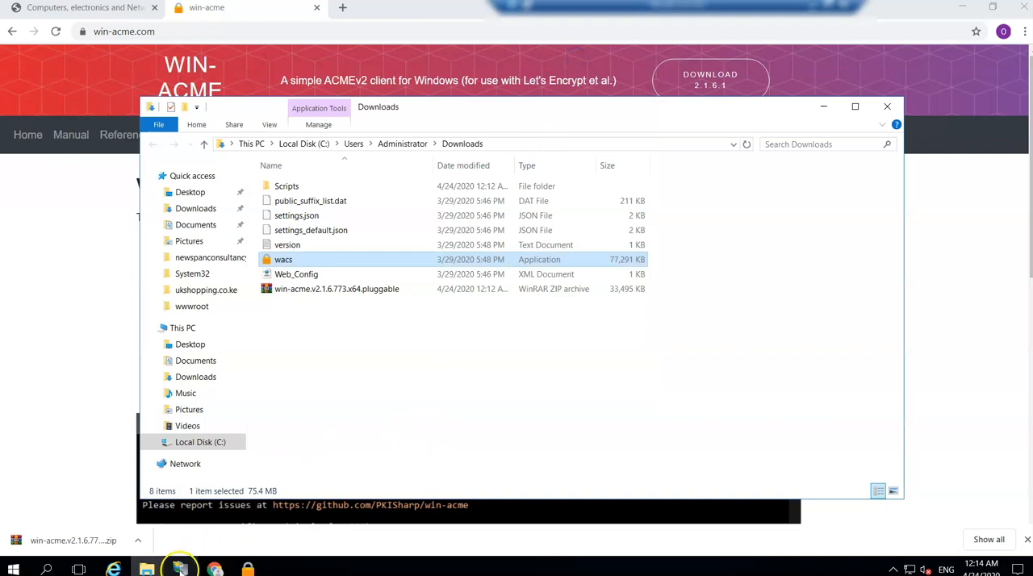
left_click(180, 570)
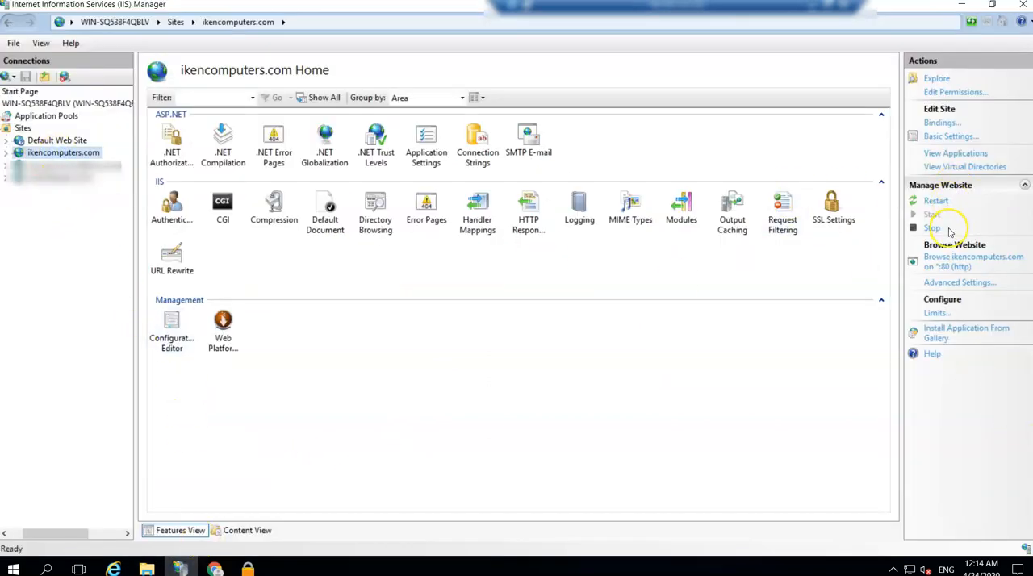
left_click(943, 123)
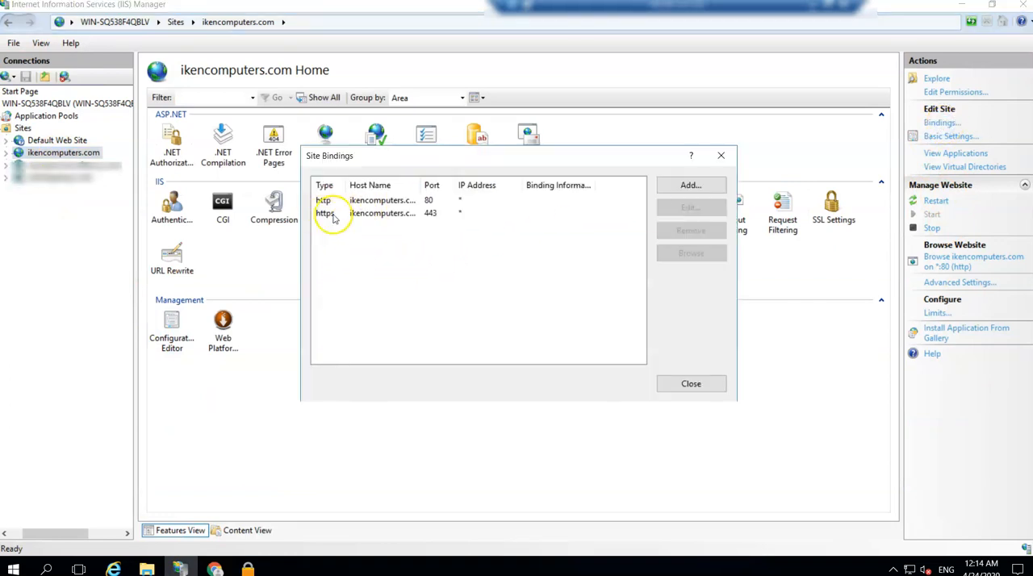
left_click(386, 214)
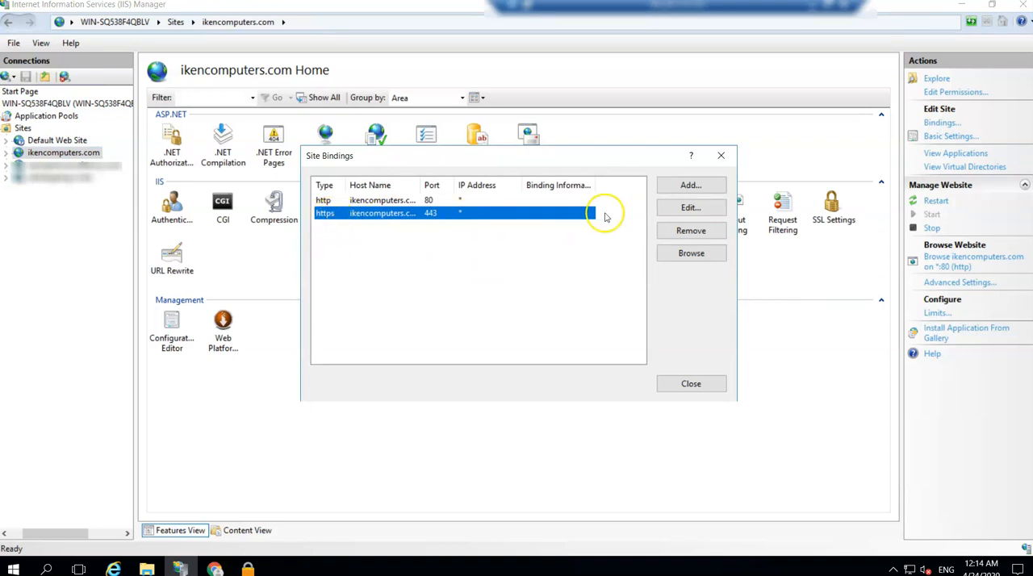
left_click(691, 210)
left_click(365, 331)
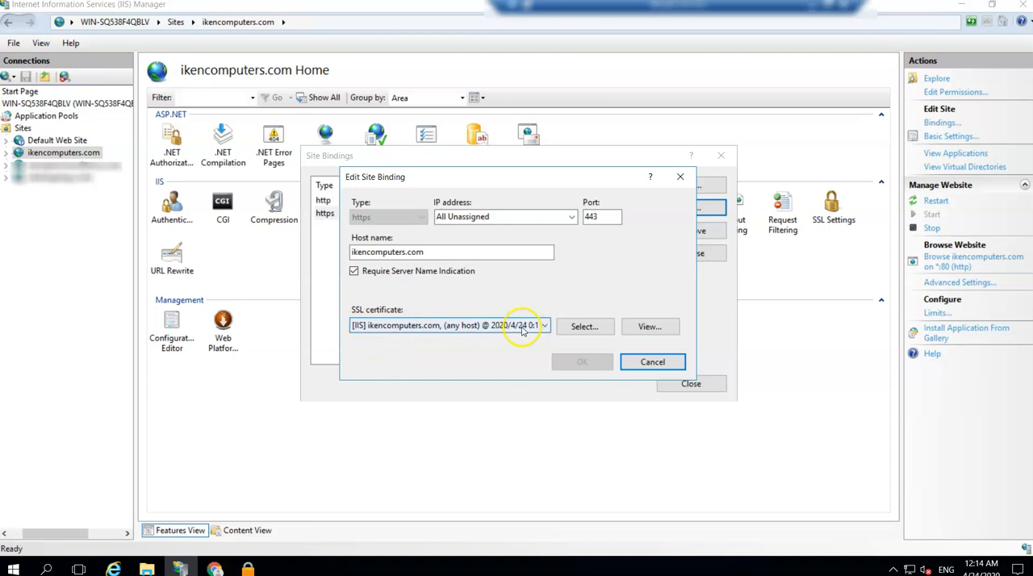
left_click(653, 362)
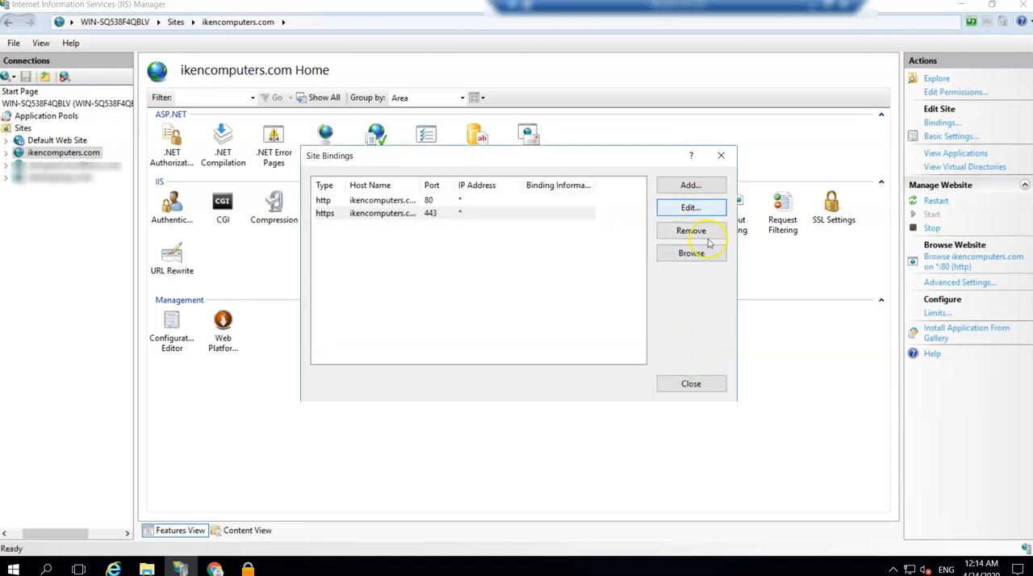
left_click(721, 157)
Switch back to Chrome and reload the ikencomputers.com storefront to recheck its connection security.
left_click(214, 569)
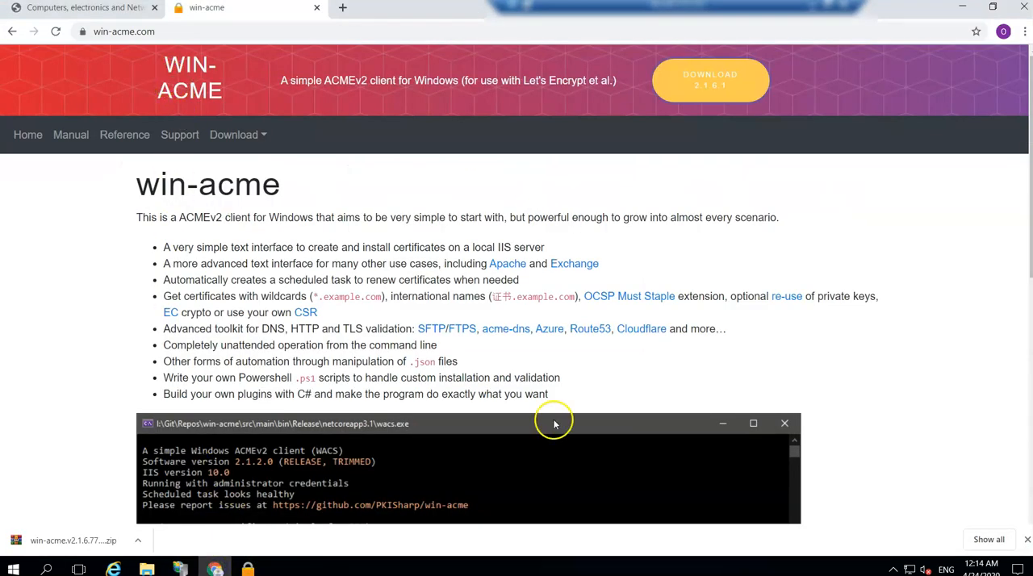
left_click(85, 9)
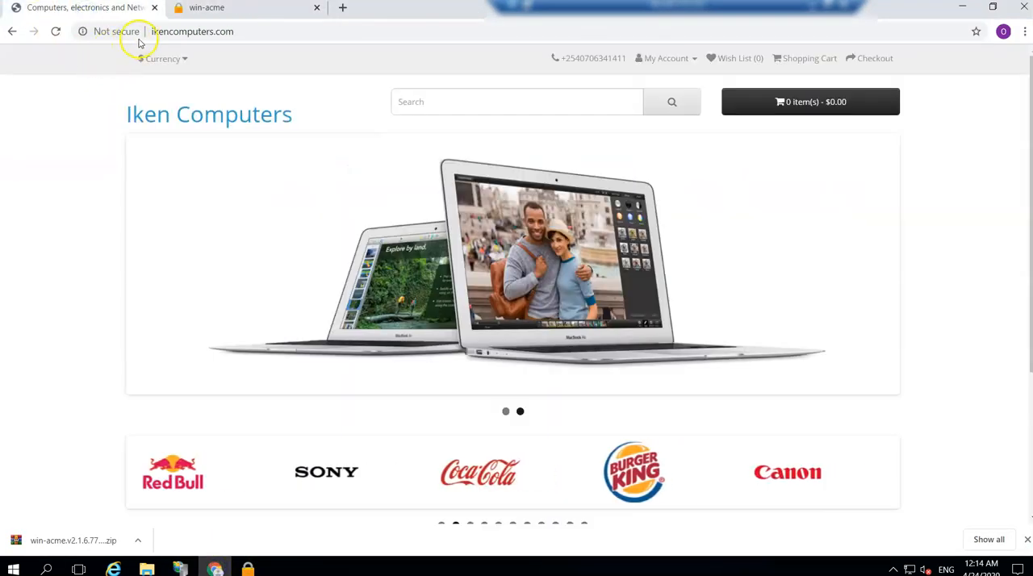
left_click(58, 31)
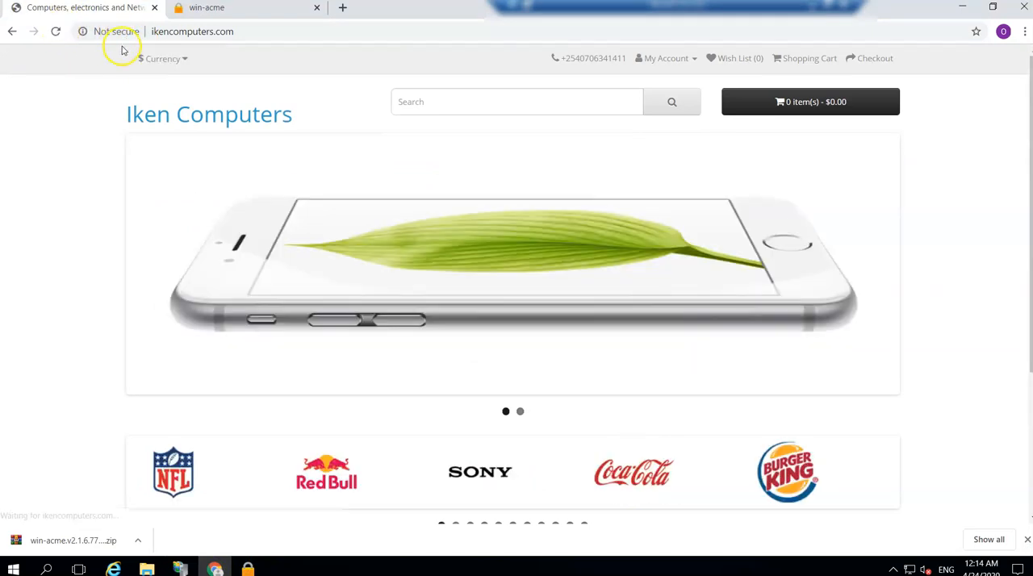
left_click(236, 32)
key("ctrl+c")
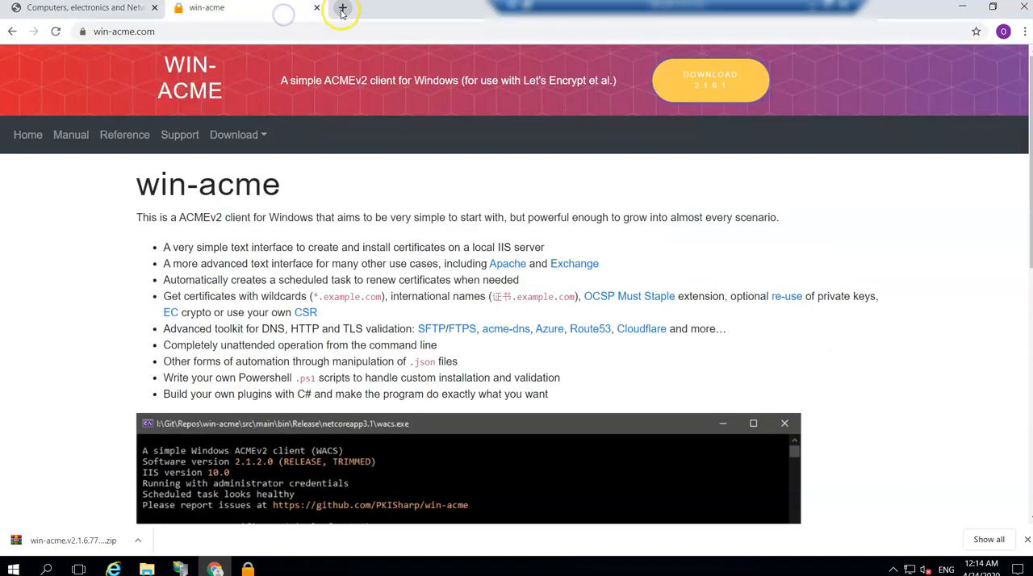
left_click(343, 7)
key("ctrl+v")
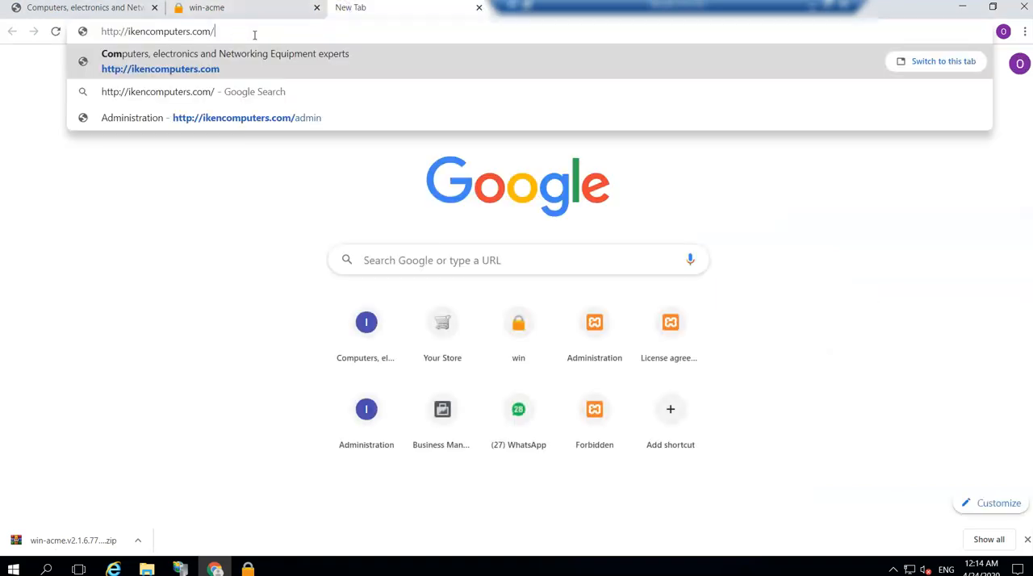
left_click(119, 32)
type("s")
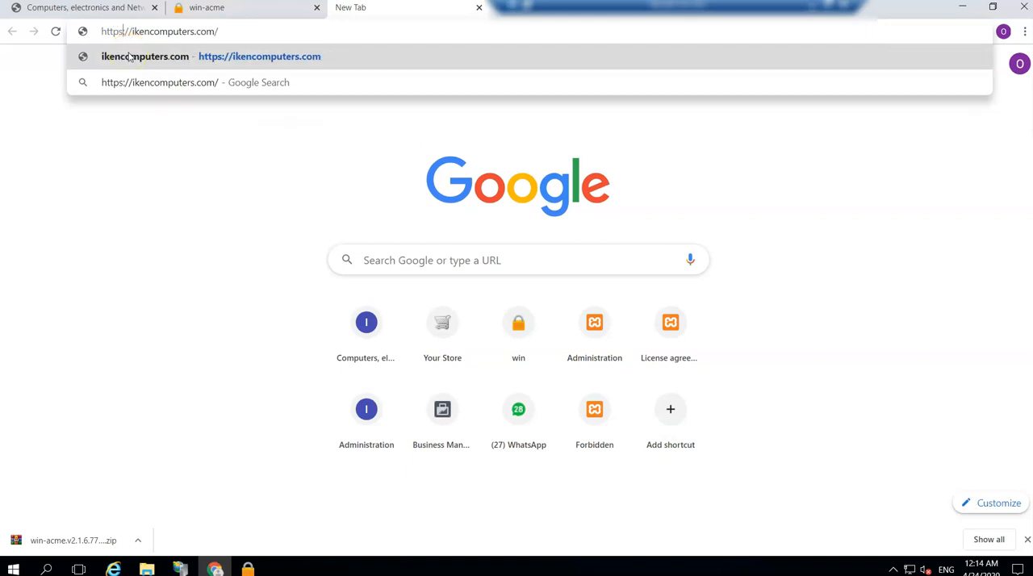
left_click(129, 57)
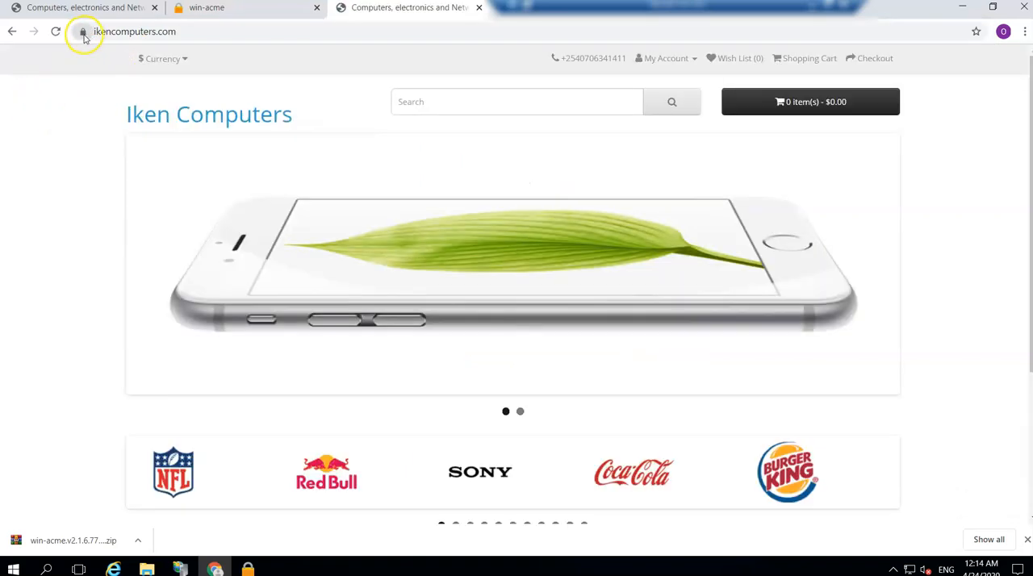